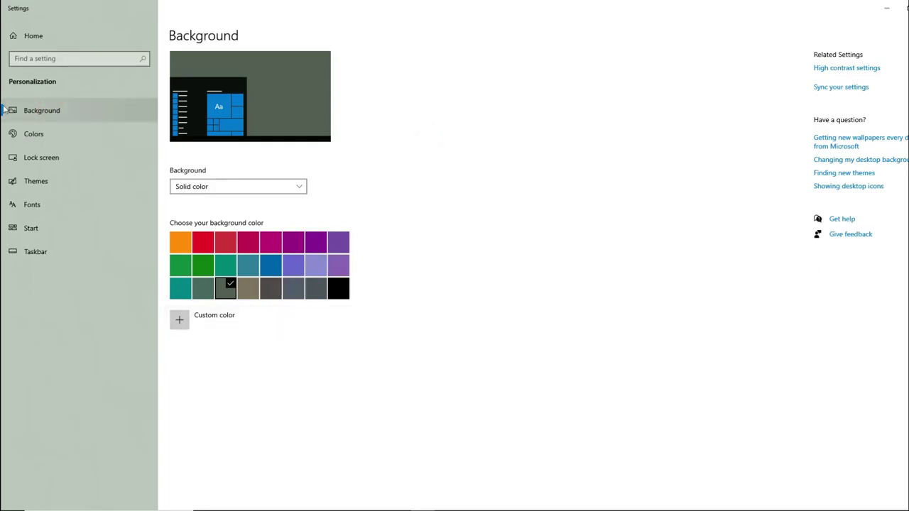
- Review the color mode and accent color options in the personalization settings, and return to the background settings
{"action": "left_click", "coordinate": [40, 136]}
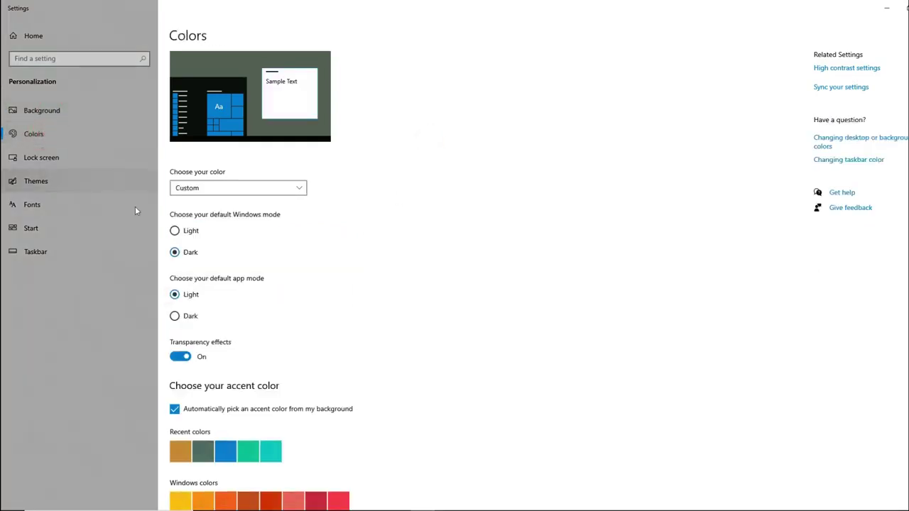
{"action": "scroll", "coordinate": [234, 241], "scroll_direction": "down", "scroll_amount": 4}
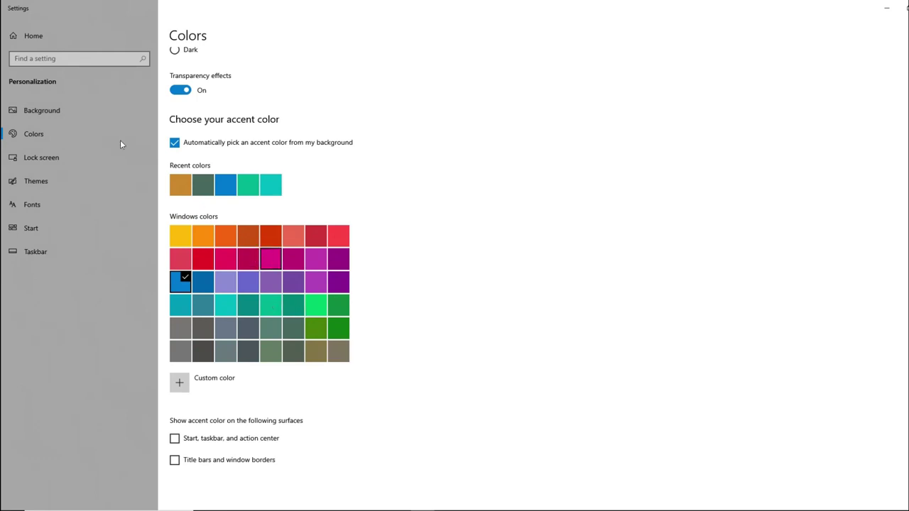
{"action": "left_click", "coordinate": [41, 110]}
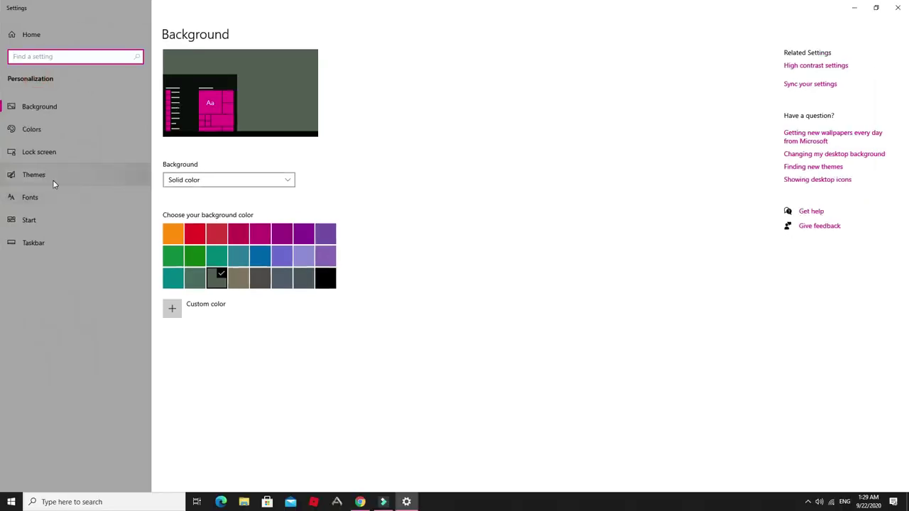
- Try the Windows 10 and Windows themes, and apply the Synced Theme
{"action": "left_click", "coordinate": [52, 178]}
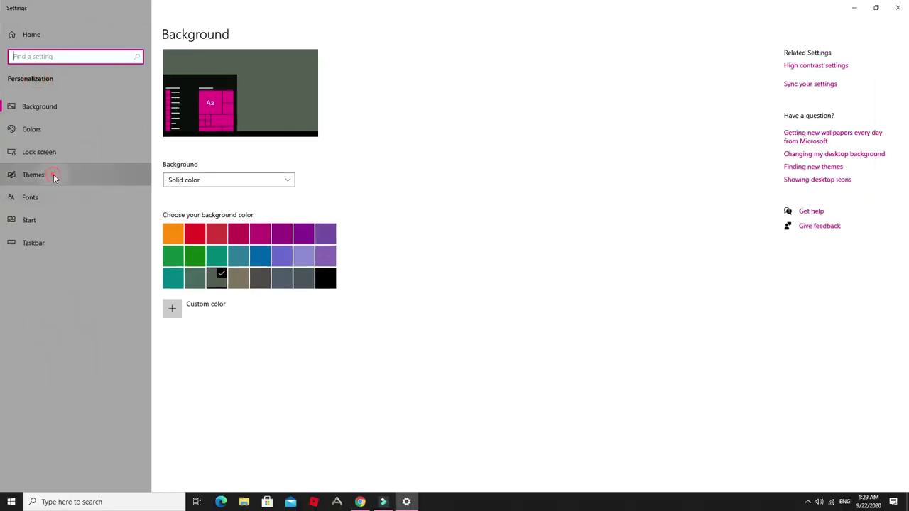
{"action": "left_click", "coordinate": [411, 292]}
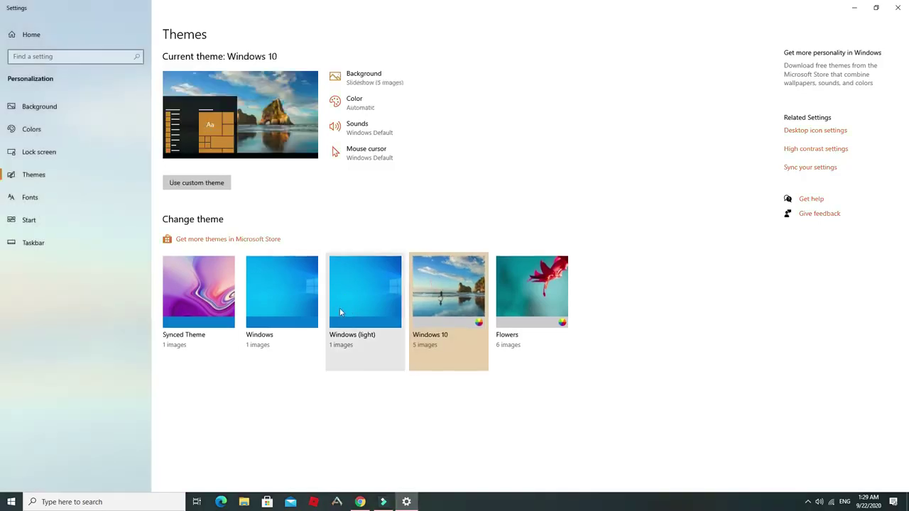
{"action": "left_click", "coordinate": [265, 295]}
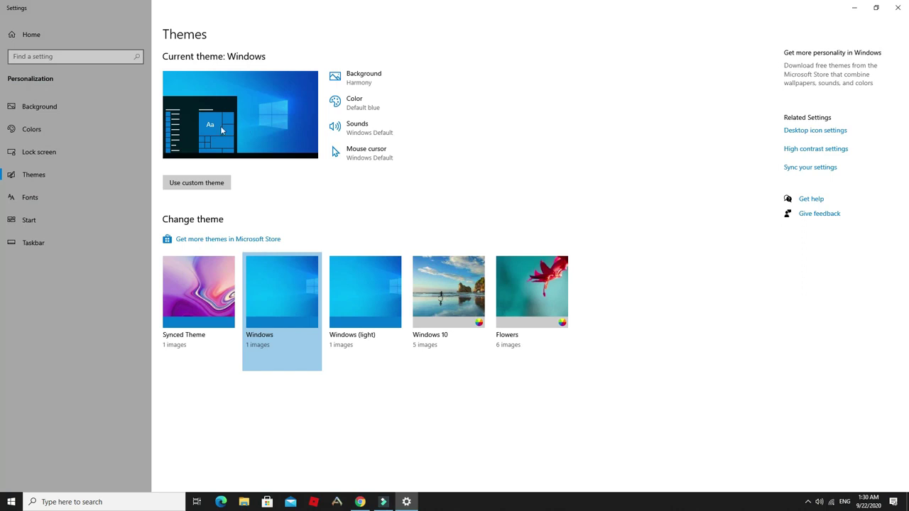
{"action": "left_click", "coordinate": [206, 277]}
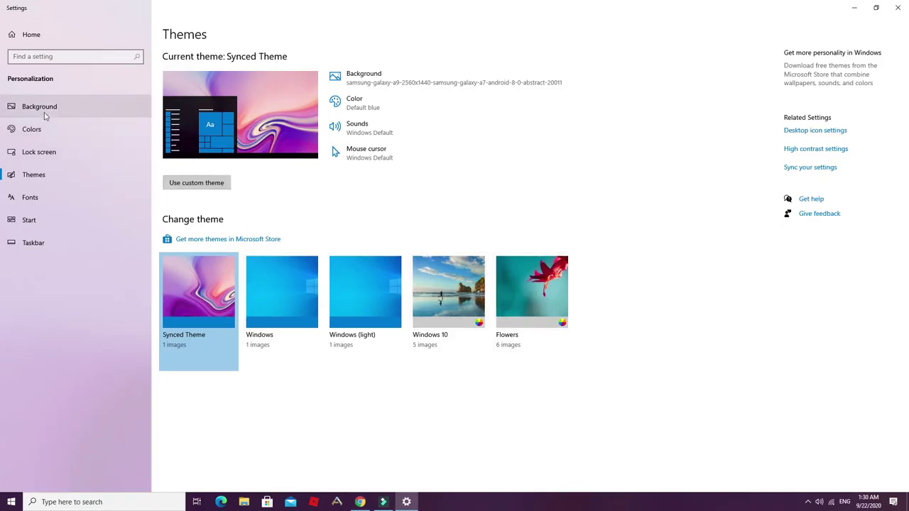
- Set the lock screen picture to the mountain lake image
{"action": "left_click", "coordinate": [47, 155]}
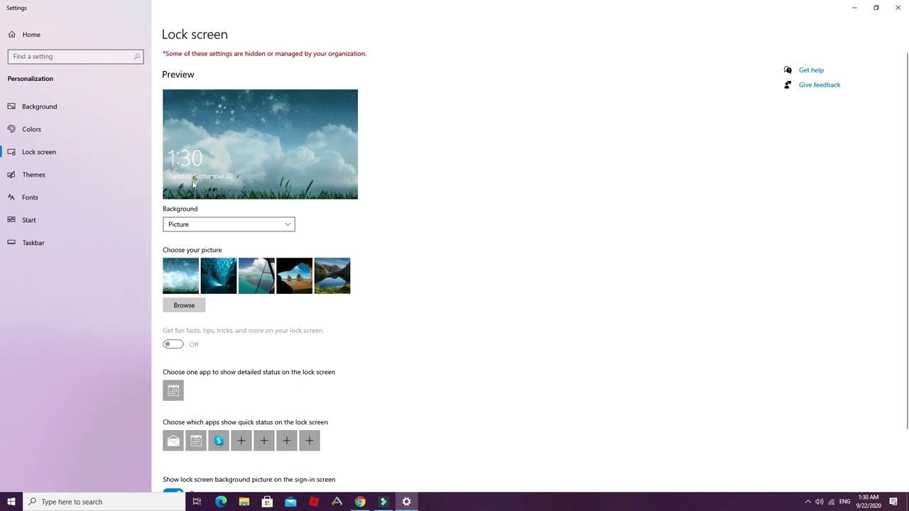
{"action": "left_click", "coordinate": [322, 275]}
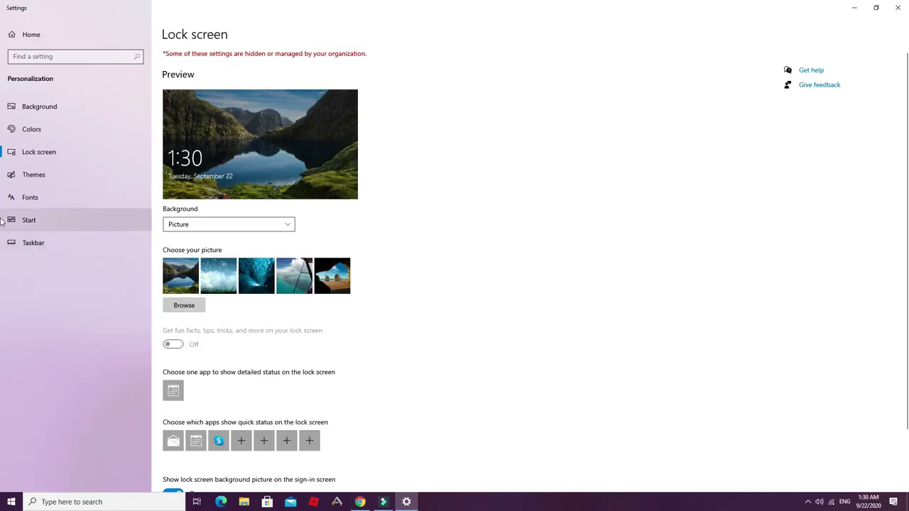
- Preview the Bold Art font at 30 points in the font settings, and browse the available fonts
{"action": "left_click", "coordinate": [23, 202]}
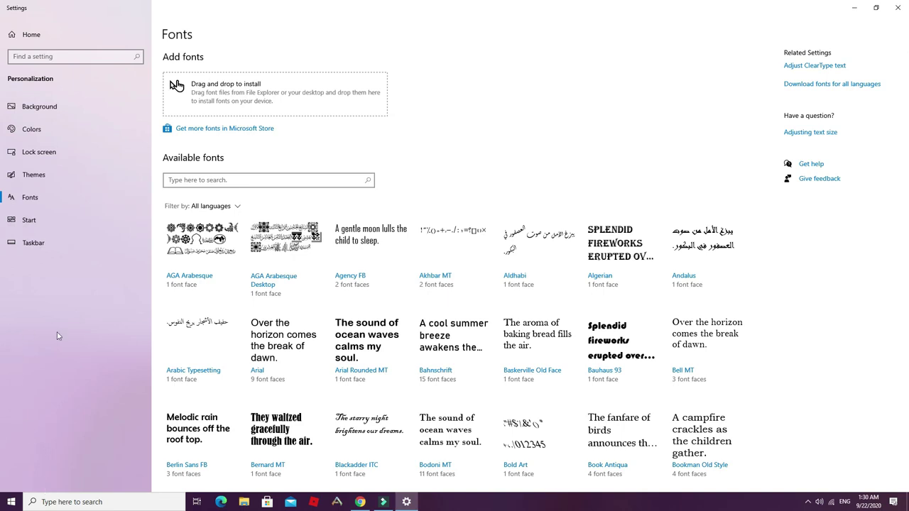
{"action": "scroll", "coordinate": [589, 244], "scroll_direction": "down", "scroll_amount": 2}
{"action": "scroll", "coordinate": [589, 245], "scroll_direction": "down", "scroll_amount": 2}
{"action": "left_click", "coordinate": [542, 229]}
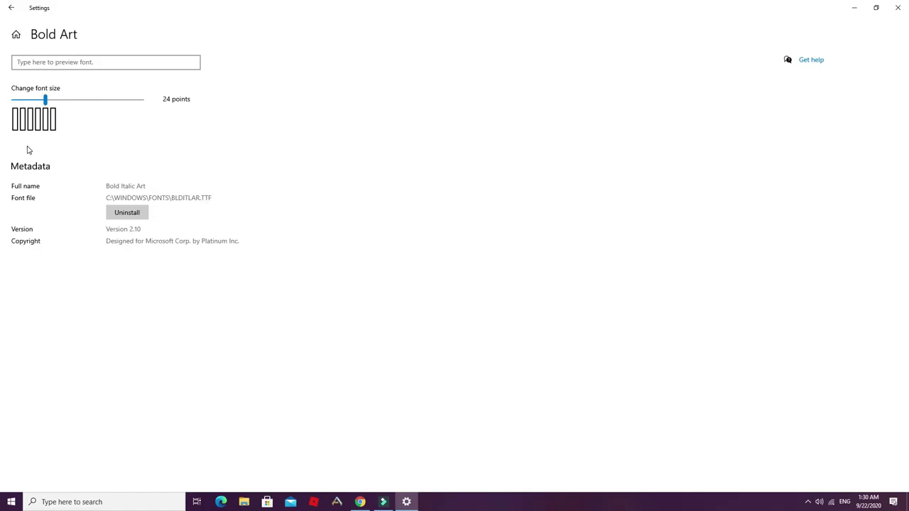
{"action": "left_click_drag", "start_coordinate": [45, 99], "coordinate": [57, 104]}
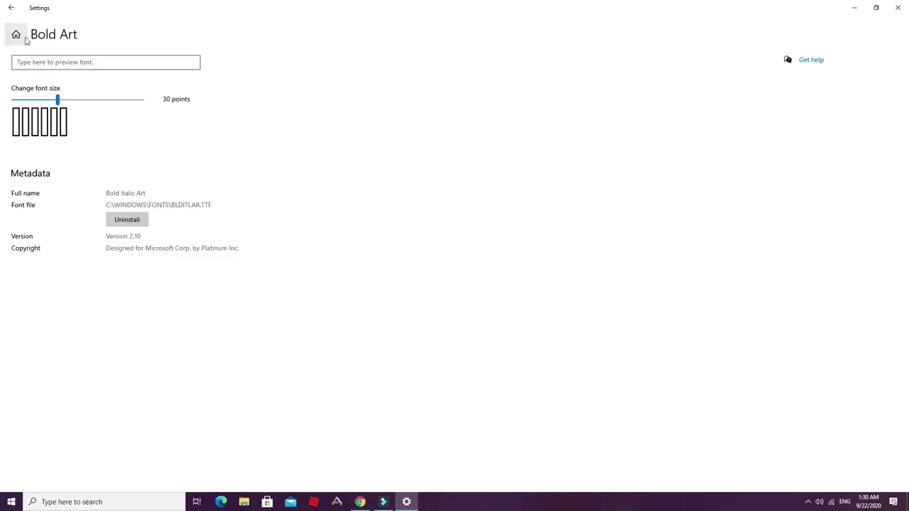
{"action": "left_click", "coordinate": [12, 8]}
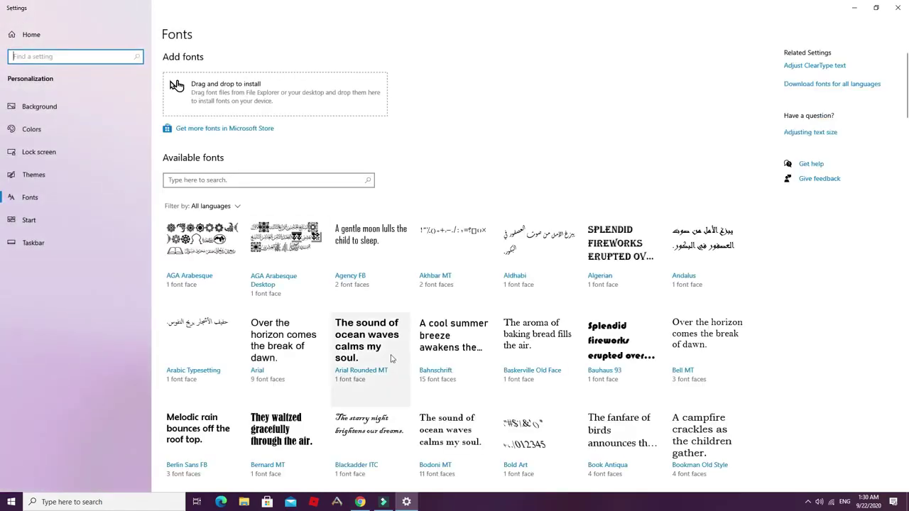
{"action": "scroll", "coordinate": [391, 359], "scroll_direction": "down", "scroll_amount": 4}
{"action": "scroll", "coordinate": [390, 360], "scroll_direction": "up", "scroll_amount": 3}
{"action": "scroll", "coordinate": [391, 359], "scroll_direction": "up", "scroll_amount": 1}
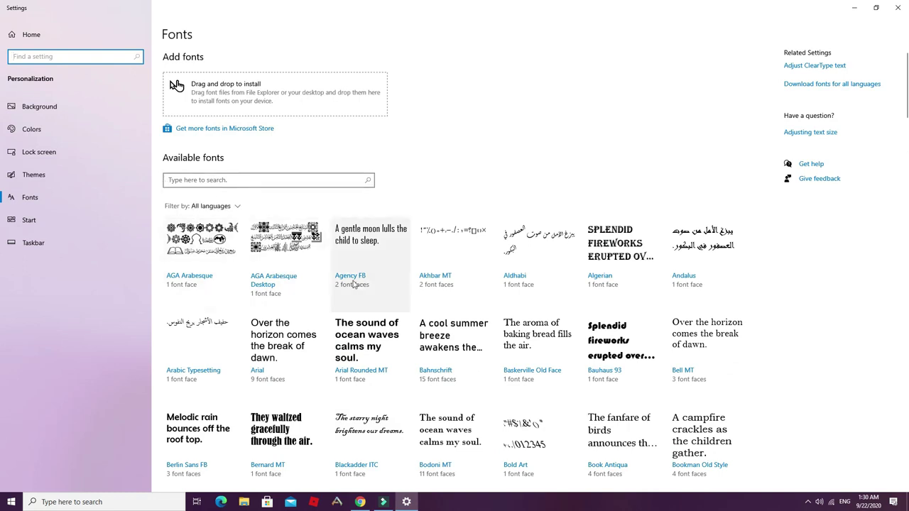
- Open the Start personalization settings and check the current layout of the Start menu
{"action": "left_click", "coordinate": [27, 225]}
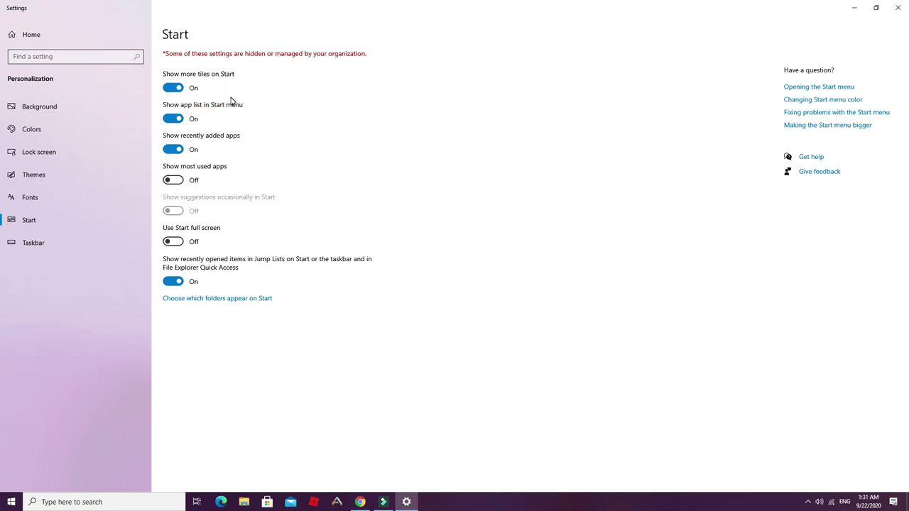
{"action": "left_click", "coordinate": [11, 501]}
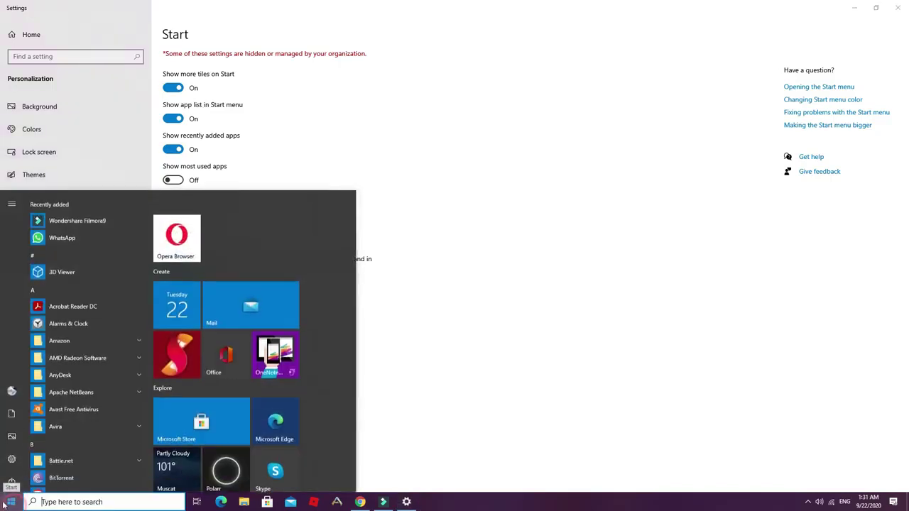
{"action": "left_click", "coordinate": [248, 116]}
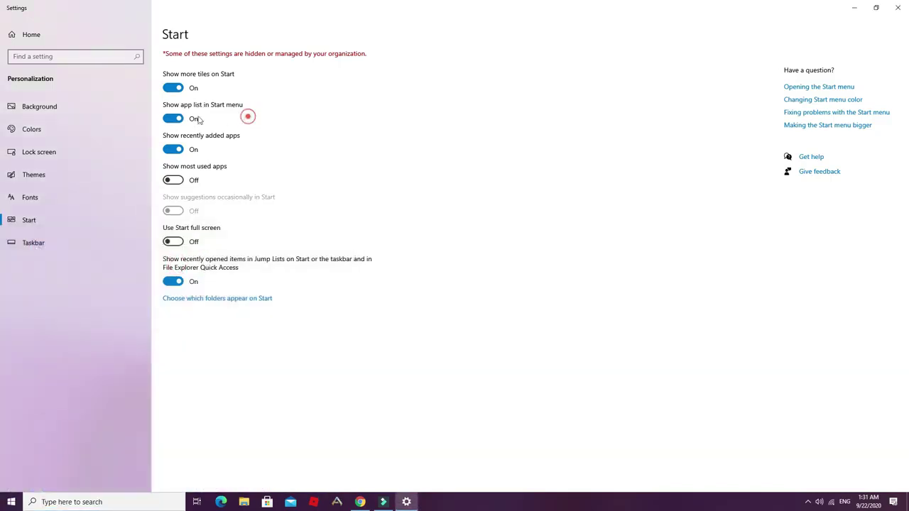
- Try the Start menu with its app list turned off, and turn the app list back on
{"action": "left_click", "coordinate": [170, 119]}
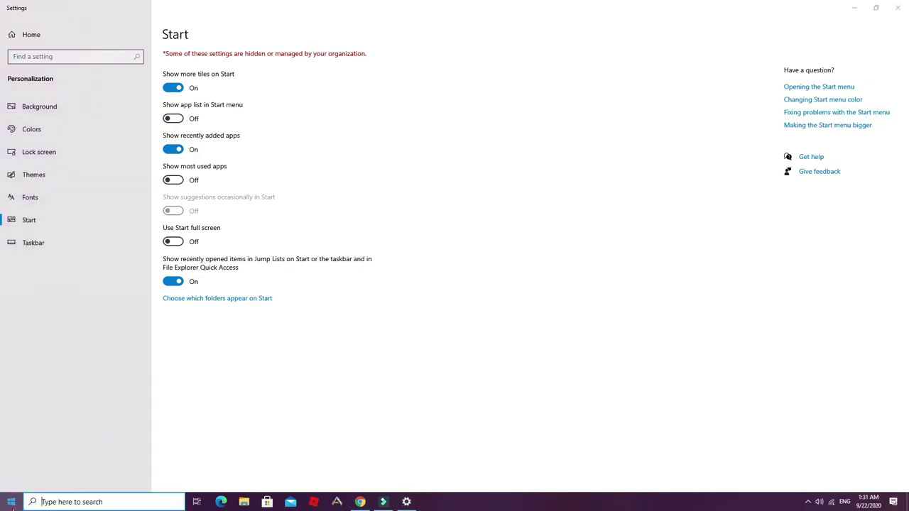
{"action": "left_click", "coordinate": [12, 502]}
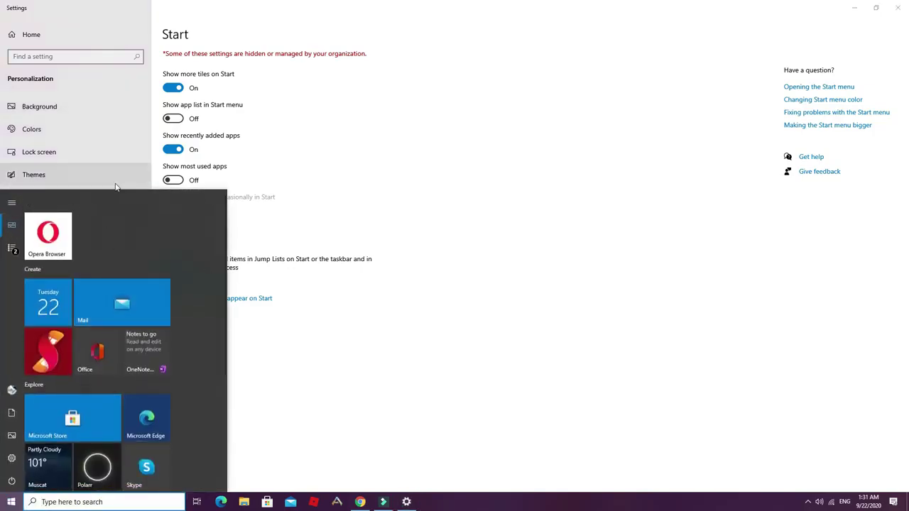
{"action": "left_click", "coordinate": [177, 119]}
{"action": "left_click", "coordinate": [178, 119]}
{"action": "left_click", "coordinate": [12, 502]}
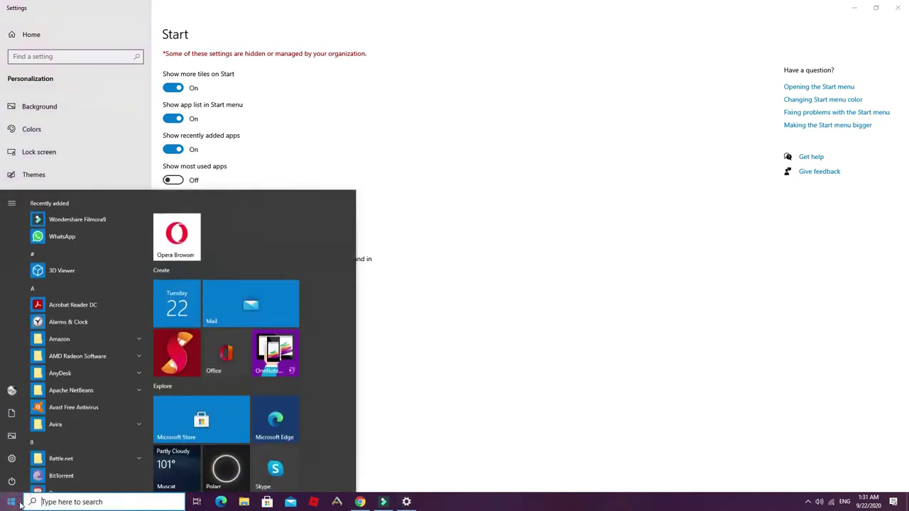
{"action": "left_click", "coordinate": [263, 163]}
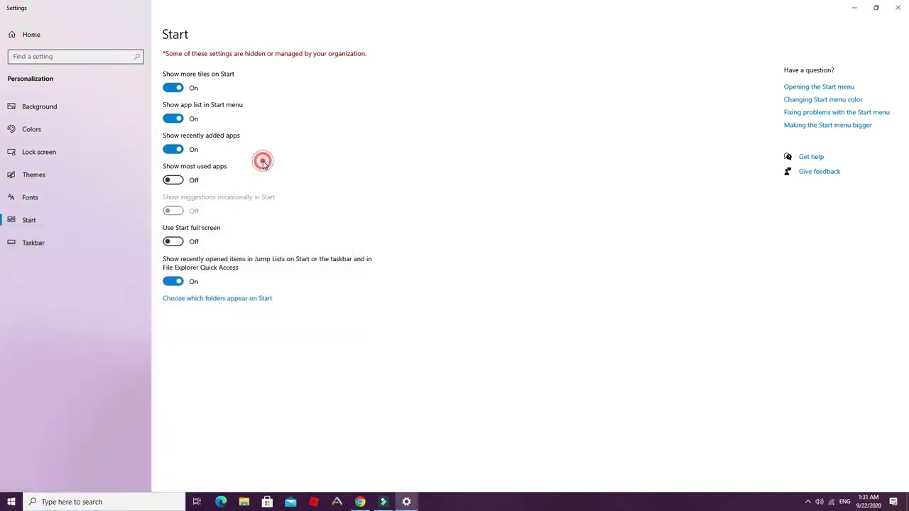
- Turn on showing the most used apps and check the list in the Start menu
{"action": "left_click", "coordinate": [177, 180]}
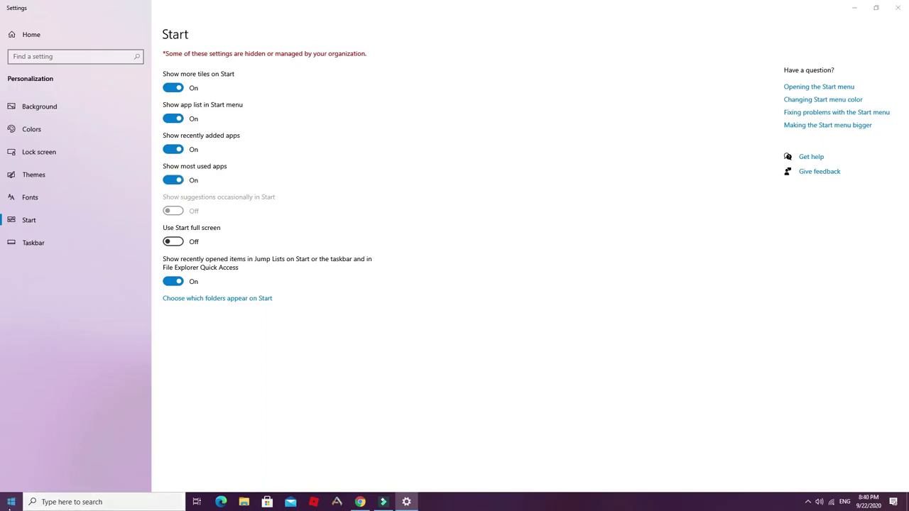
{"action": "left_click", "coordinate": [12, 501]}
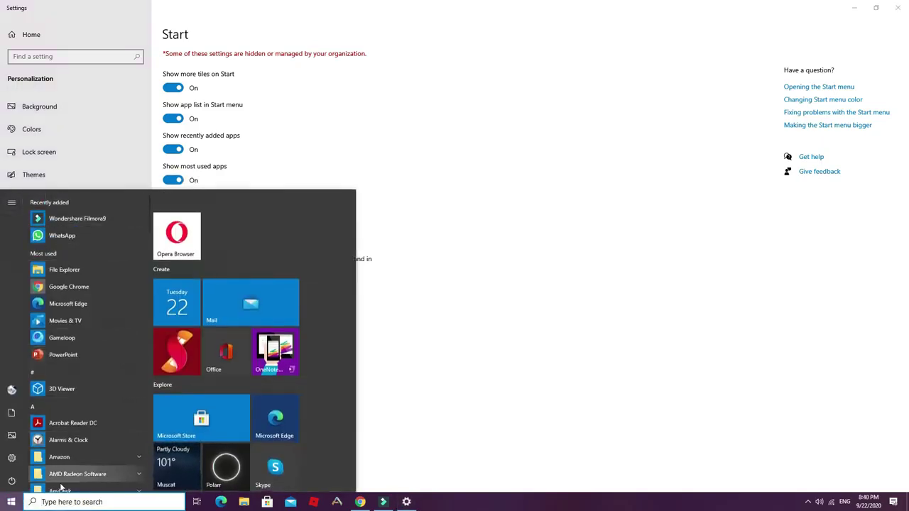
{"action": "left_click", "coordinate": [253, 144]}
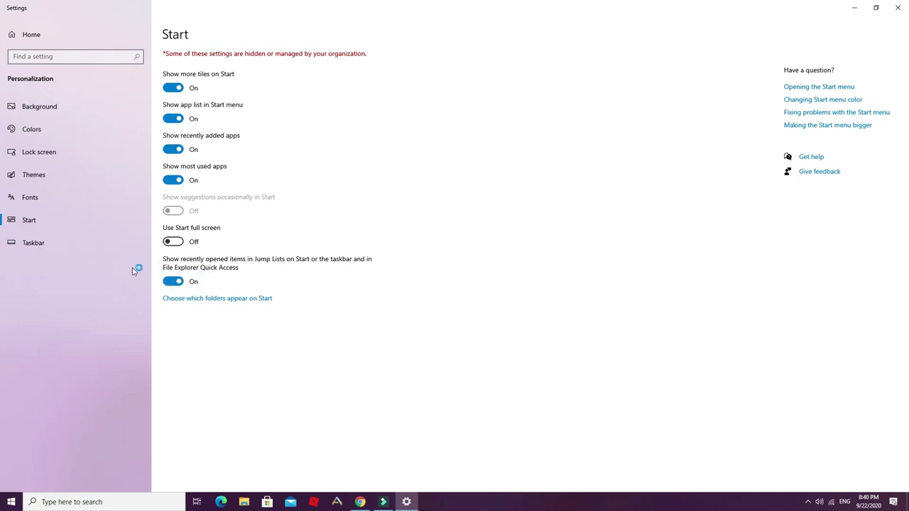
- Open the taskbar personalization settings
{"action": "left_click", "coordinate": [33, 243]}
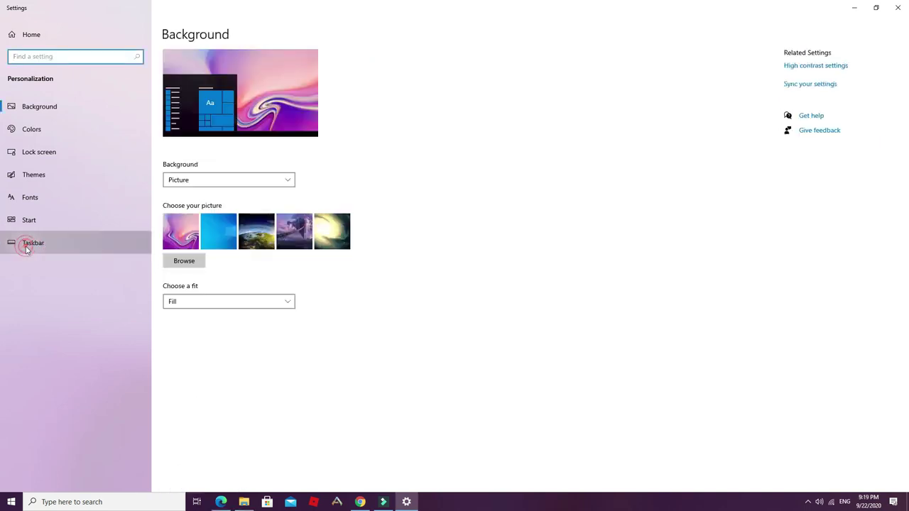
{"action": "left_click", "coordinate": [29, 247]}
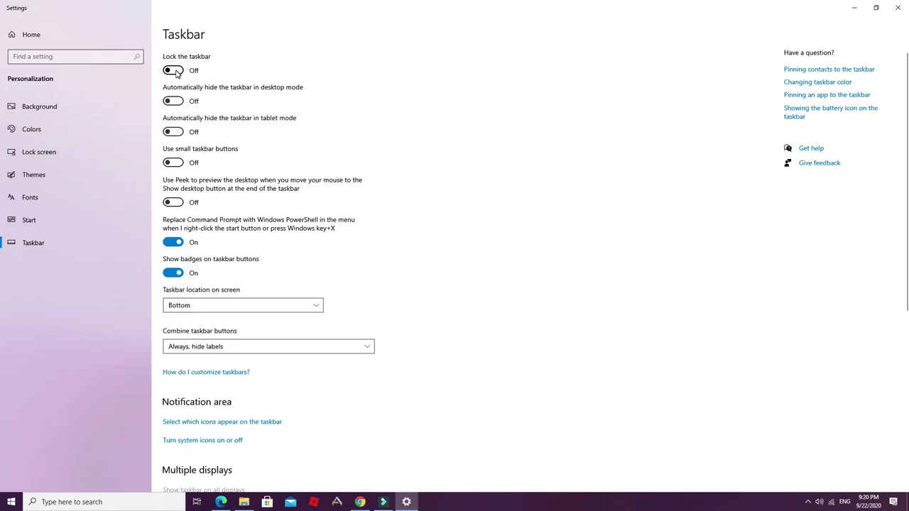
- Try making the unlocked taskbar taller, shrink it back to one row, and turn on the taskbar lock
{"action": "left_click", "coordinate": [443, 497]}
{"action": "left_click", "coordinate": [493, 502]}
{"action": "left_click", "coordinate": [491, 496]}
{"action": "left_click_drag", "start_coordinate": [493, 483], "coordinate": [500, 425]}
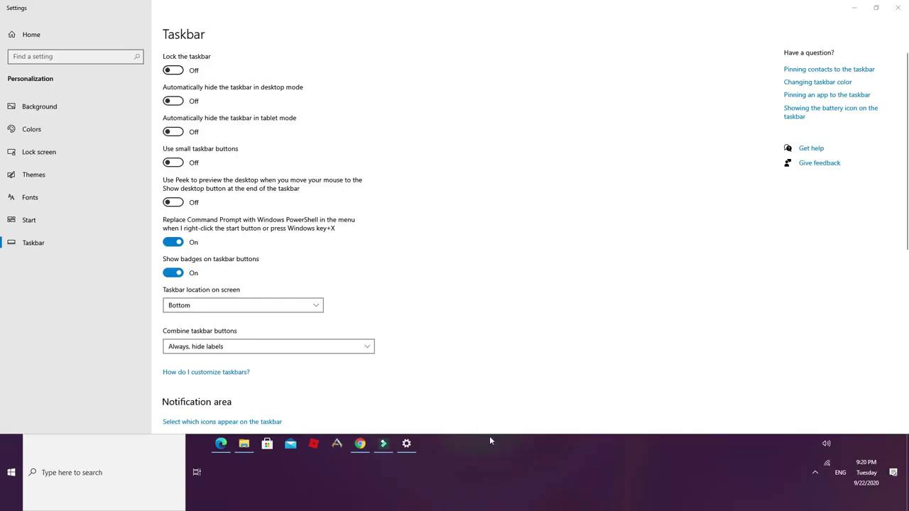
{"action": "left_click_drag", "start_coordinate": [493, 434], "coordinate": [491, 483]}
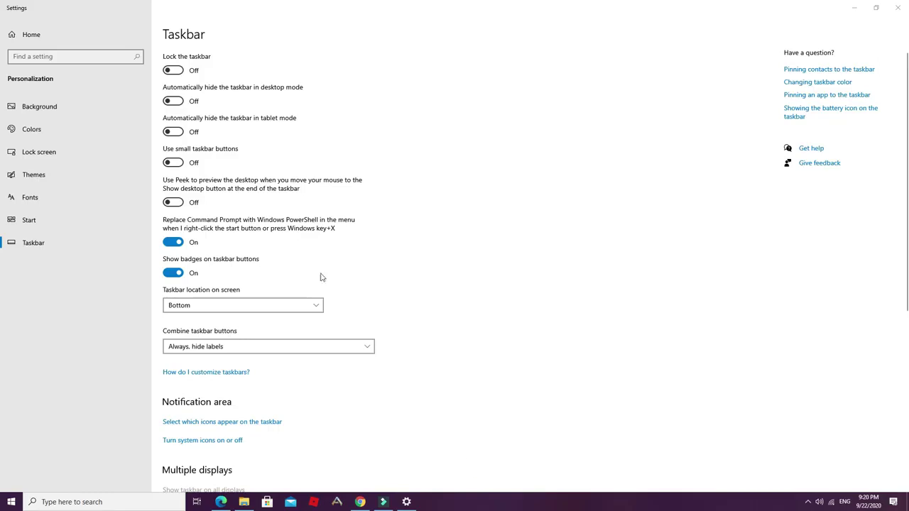
{"action": "left_click", "coordinate": [178, 71]}
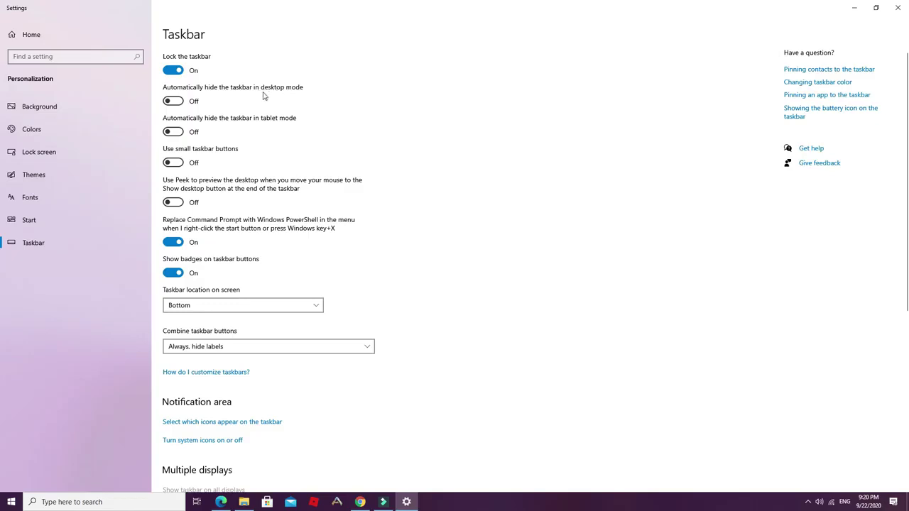
- Try automatically hiding the taskbar in desktop mode and in tablet mode, turning each option off again
{"action": "left_click", "coordinate": [182, 105]}
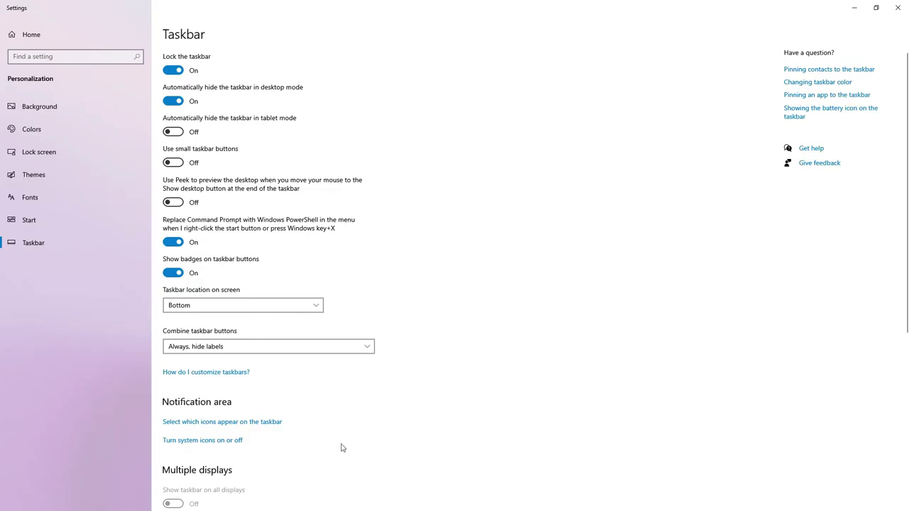
{"action": "left_click", "coordinate": [171, 102]}
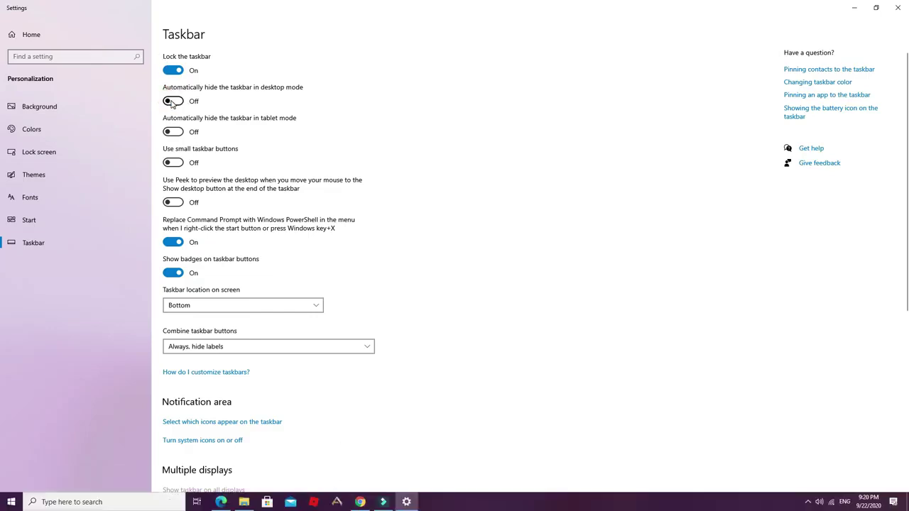
{"action": "left_click", "coordinate": [179, 133]}
{"action": "left_click", "coordinate": [179, 135]}
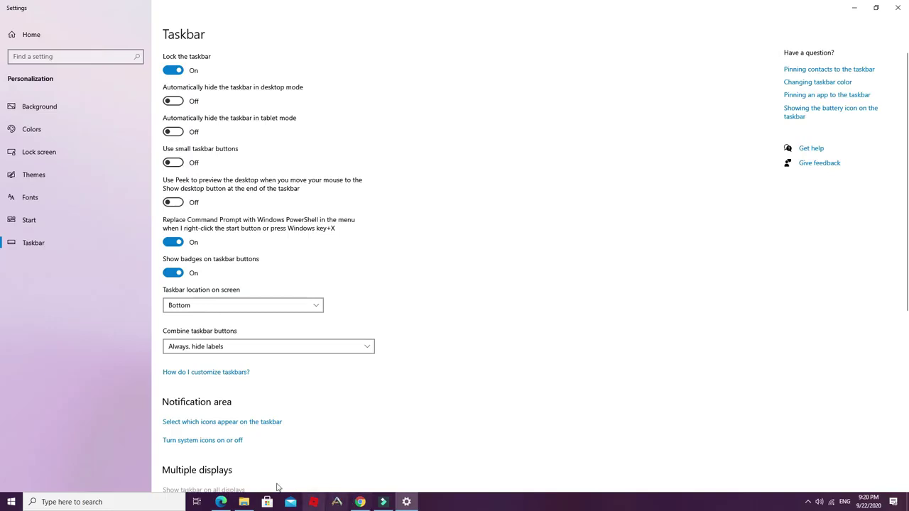
- Try small taskbar buttons and the Peek desktop preview, turning each option off again
{"action": "left_click", "coordinate": [178, 164]}
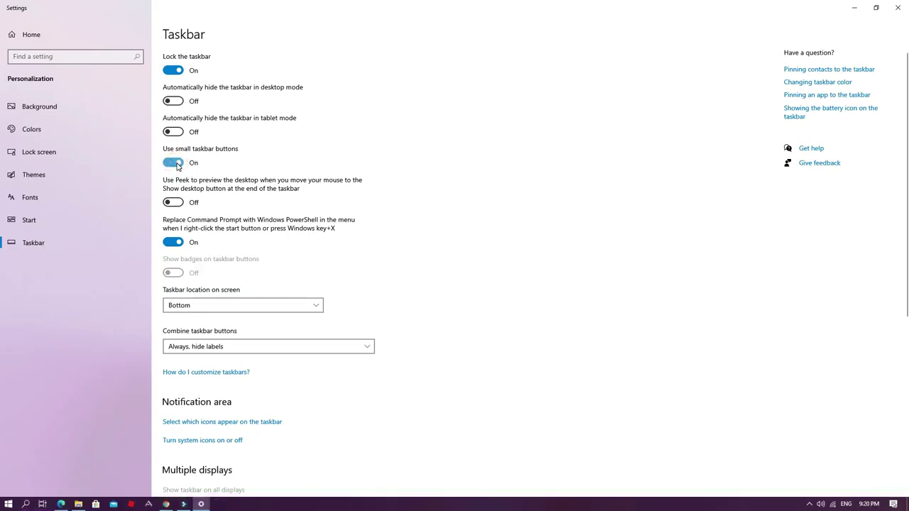
{"action": "left_click", "coordinate": [175, 165]}
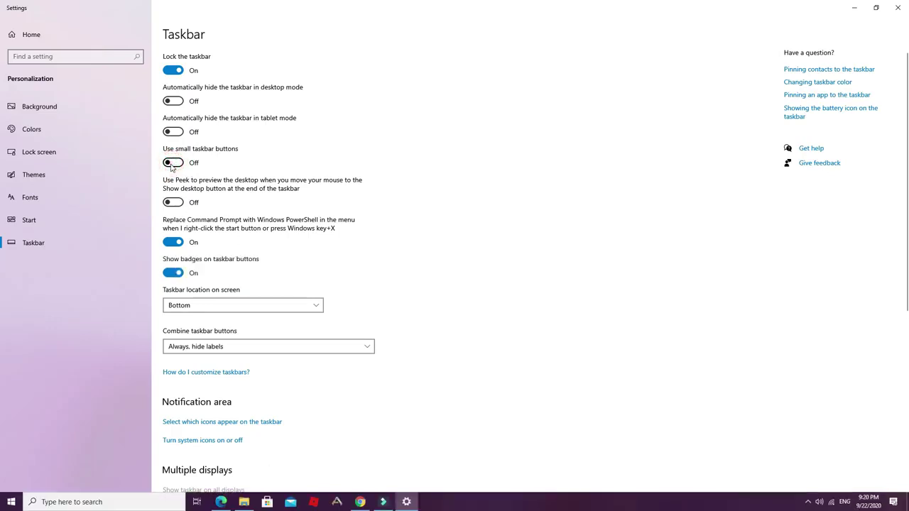
{"action": "left_click", "coordinate": [176, 204]}
{"action": "mouse_move", "coordinate": [380, 503]}
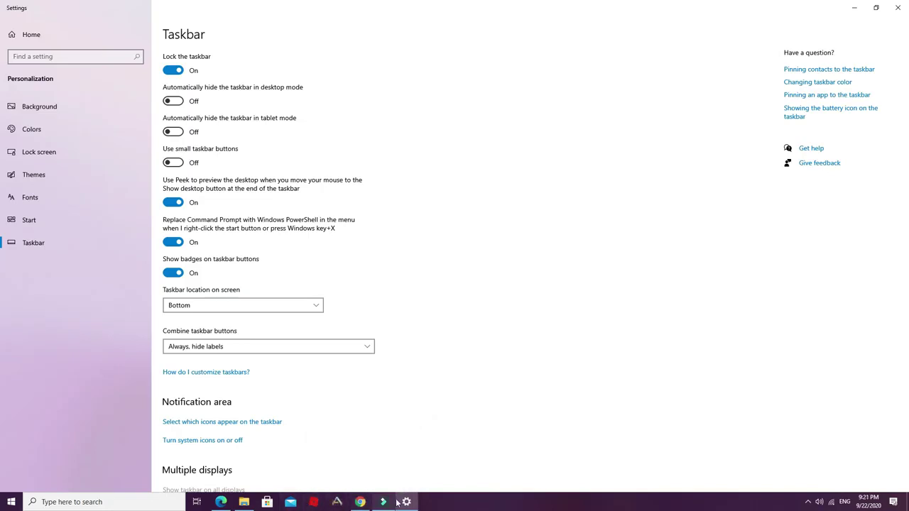
{"action": "left_click", "coordinate": [170, 204]}
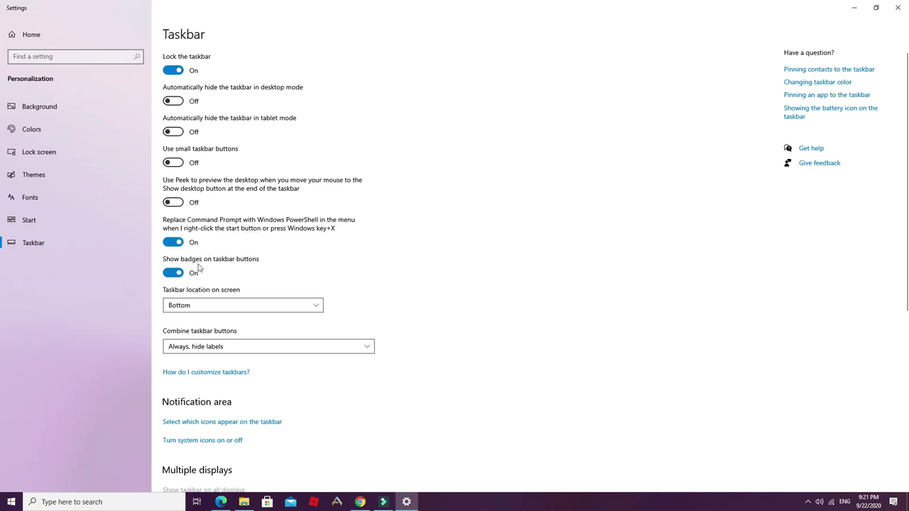
- Review the remaining taskbar settings for location, notification area, multiple displays and People
{"action": "scroll", "coordinate": [280, 400], "scroll_direction": "down", "scroll_amount": 5}
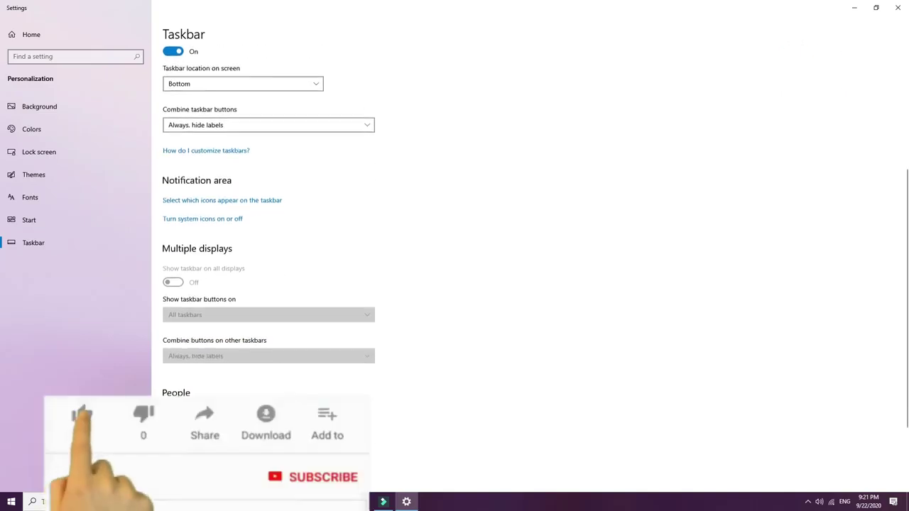
{"action": "scroll", "coordinate": [268, 213], "scroll_direction": "down", "scroll_amount": 3}
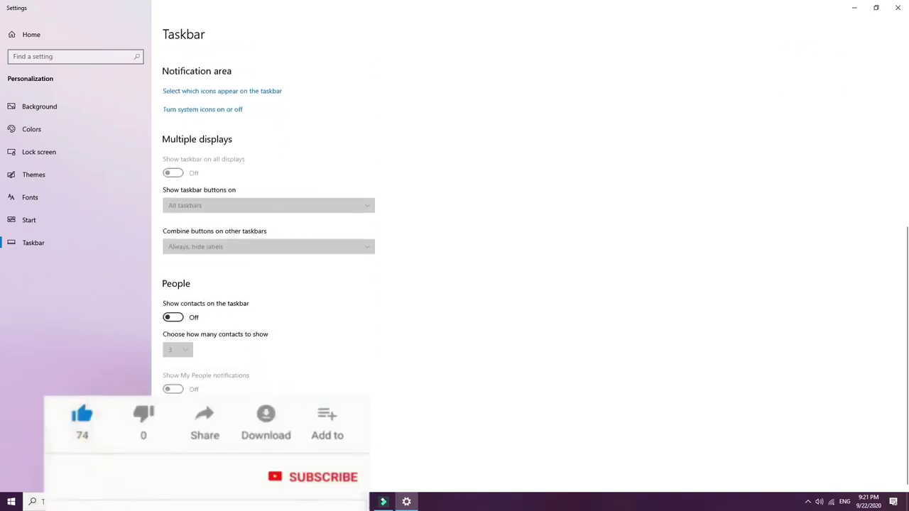
{"action": "scroll", "coordinate": [268, 256], "scroll_direction": "up", "scroll_amount": 7}
{"action": "scroll", "coordinate": [455, 277], "scroll_direction": "up", "scroll_amount": 1}
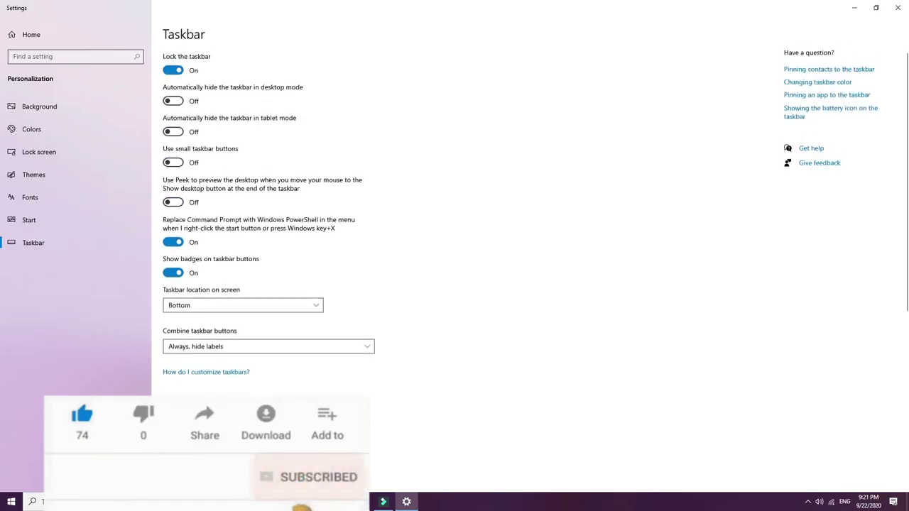